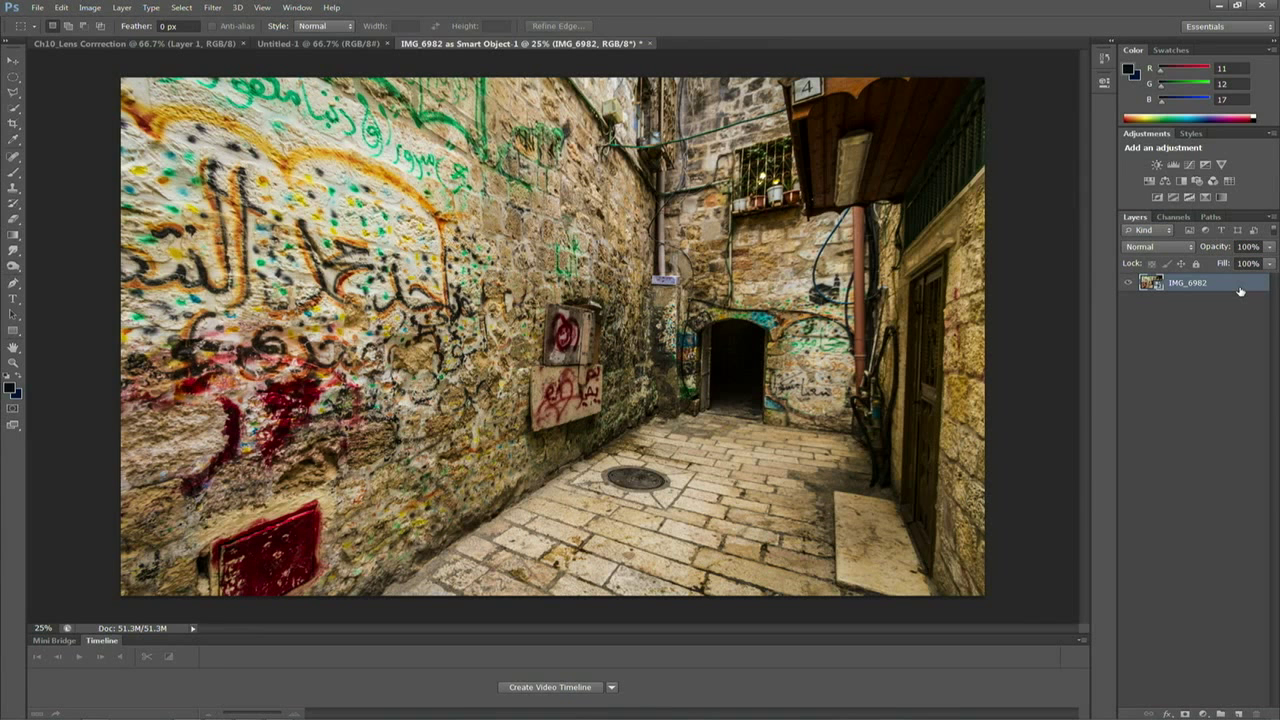
- Duplicate the IMG_6982 photo layer and rasterize the copy
{"action": "key", "text": "ctrl+j"}
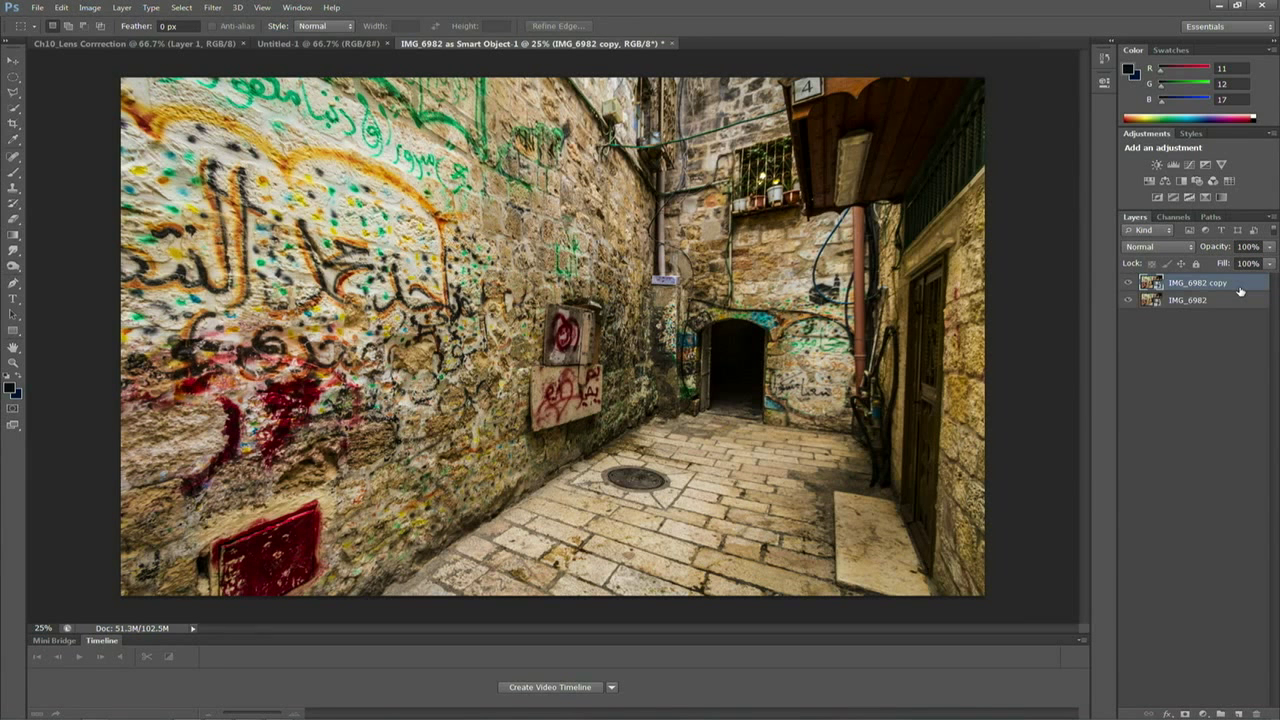
{"action": "right_click", "coordinate": [1247, 291]}
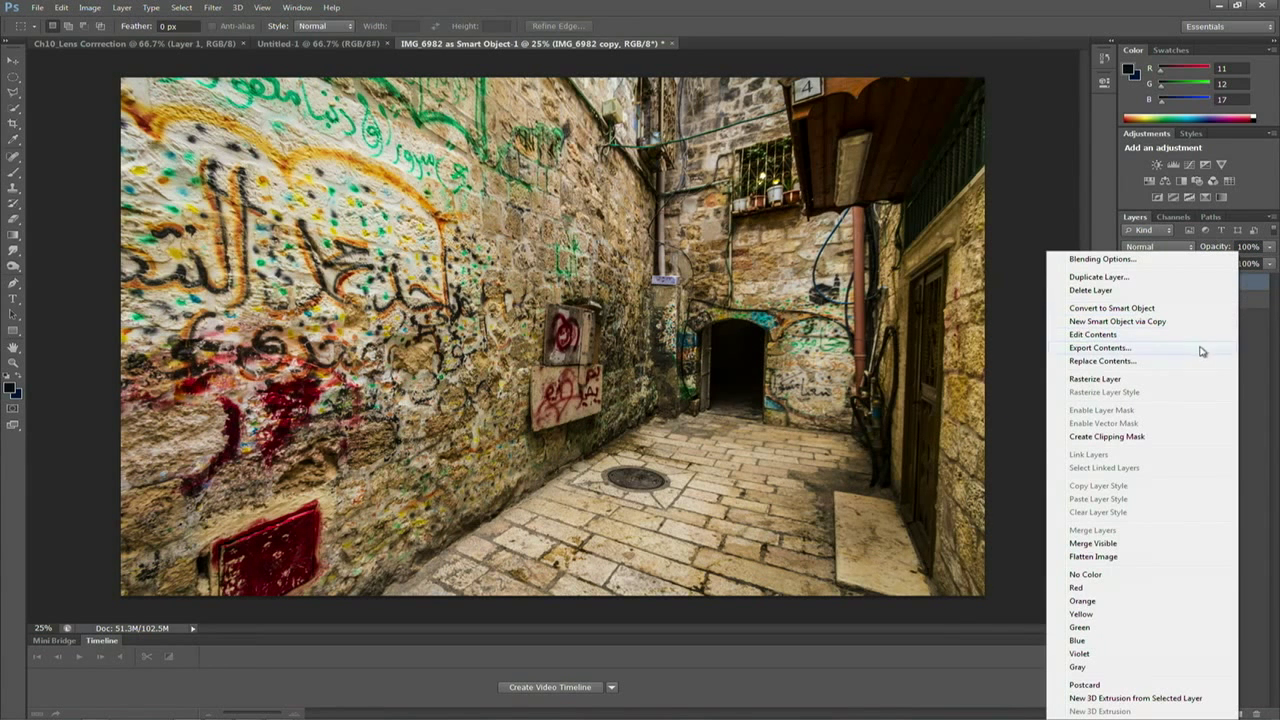
{"action": "left_click", "coordinate": [1183, 381]}
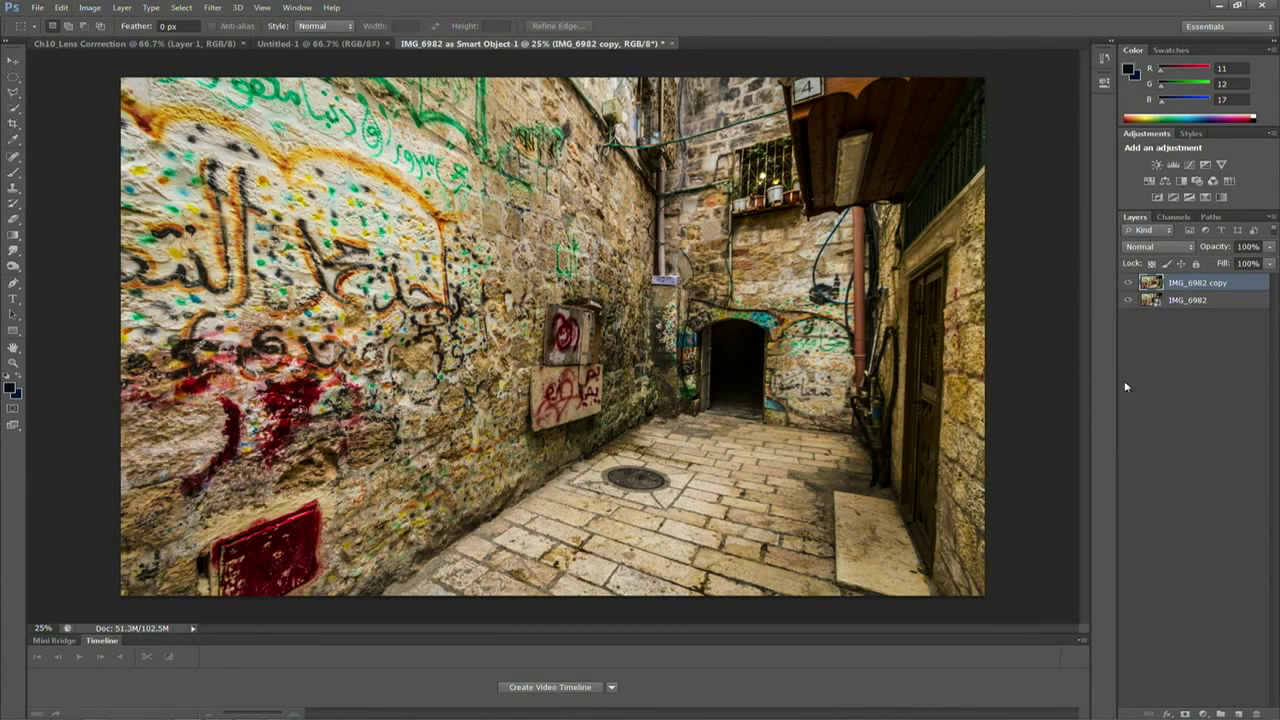
- Apply Filter > Blur > Tilt-Shift to the copied layer
{"action": "left_click", "coordinate": [212, 7]}
{"action": "mouse_move", "coordinate": [213, 131]}
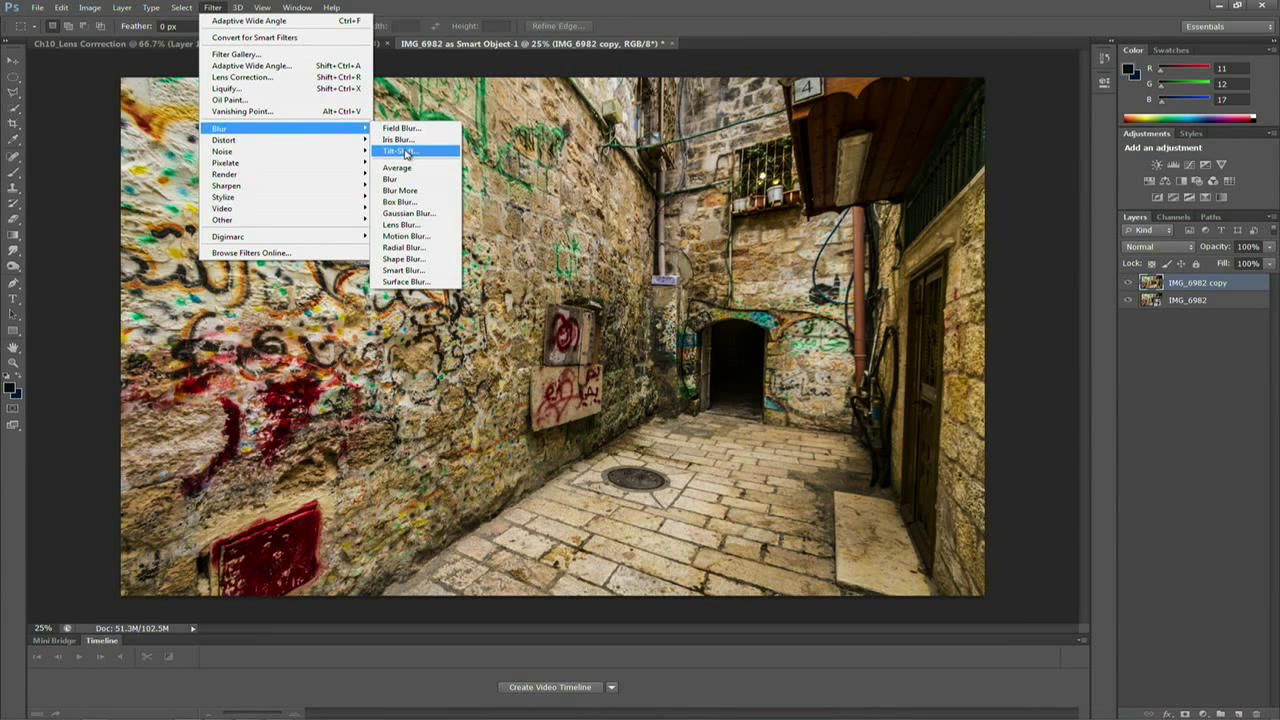
{"action": "left_click", "coordinate": [406, 153]}
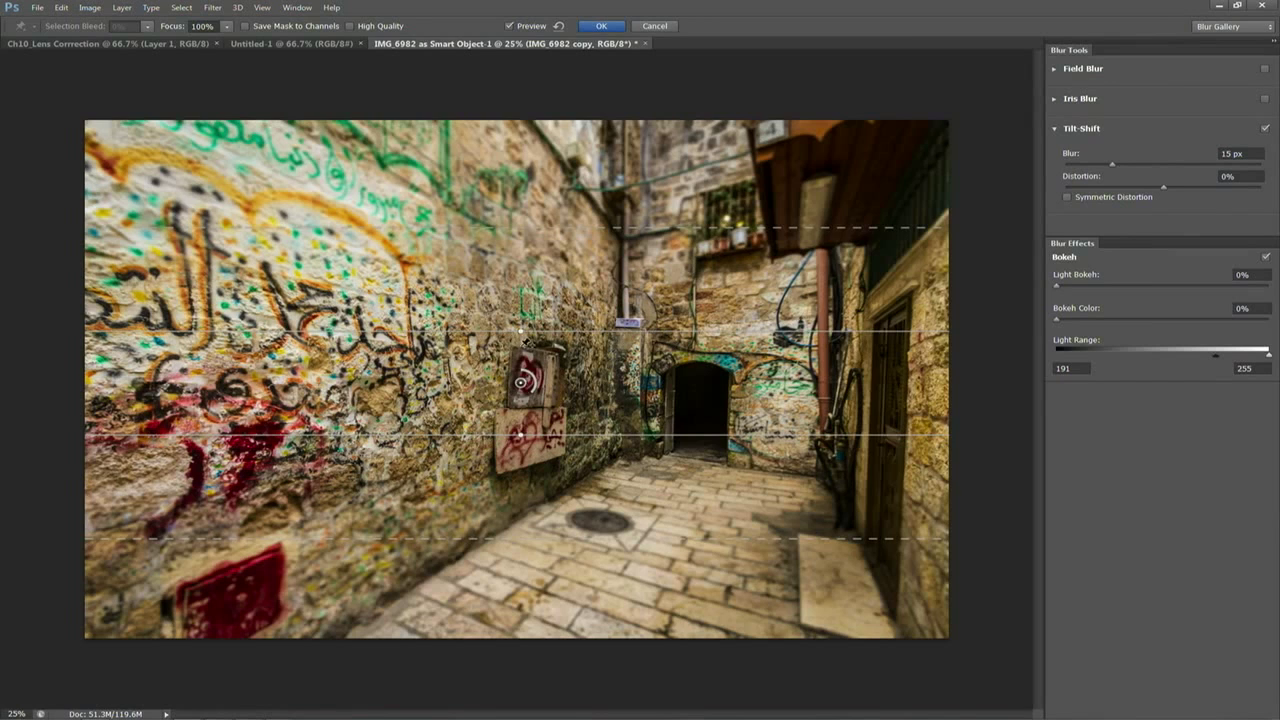
- Move the sharp band onto the pavement, tilt it, widen the transition, and raise blur to 34 px
{"action": "left_click_drag", "start_coordinate": [520, 383], "coordinate": [623, 561]}
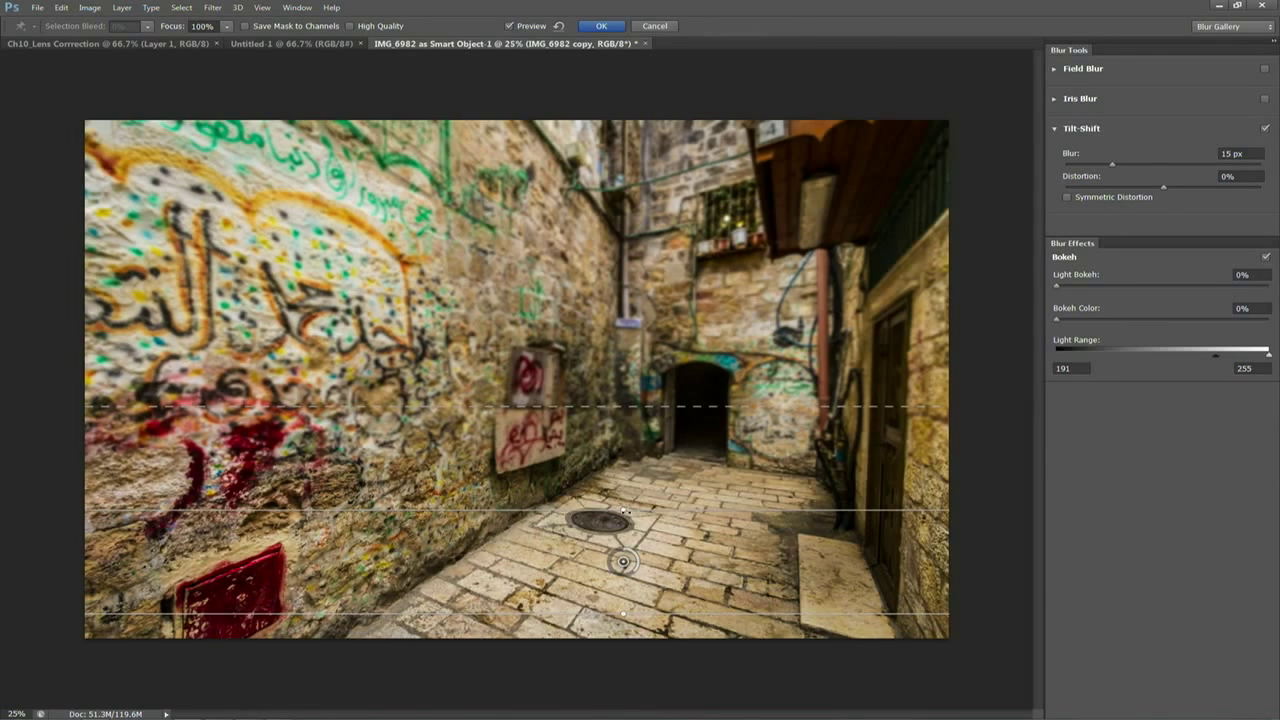
{"action": "left_click_drag", "start_coordinate": [624, 510], "coordinate": [712, 388]}
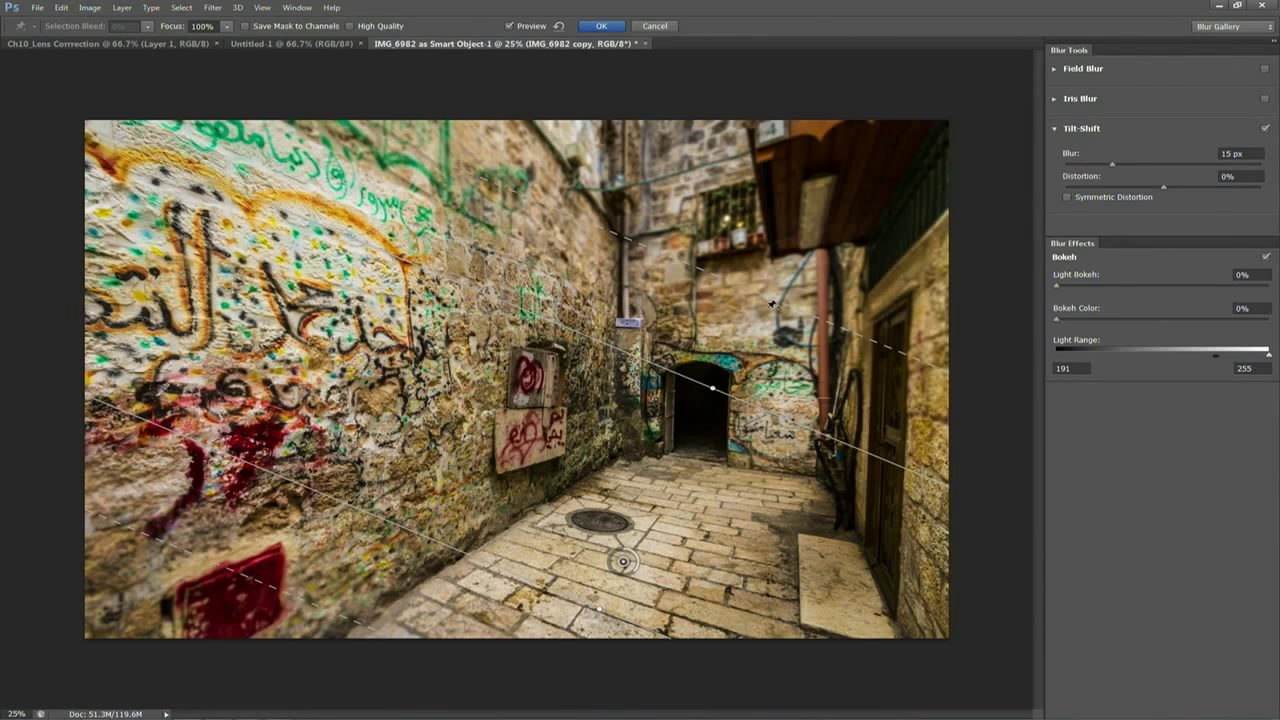
{"action": "left_click_drag", "start_coordinate": [774, 305], "coordinate": [868, 164]}
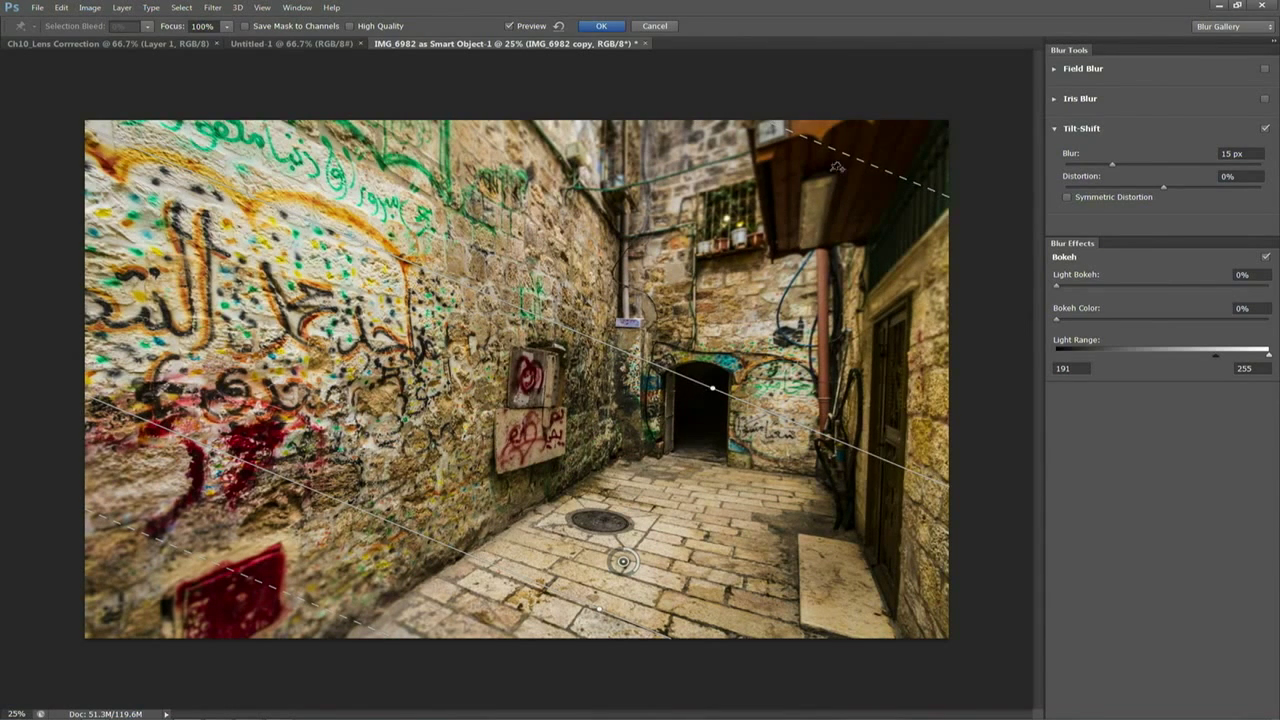
{"action": "left_click_drag", "start_coordinate": [629, 541], "coordinate": [597, 603]}
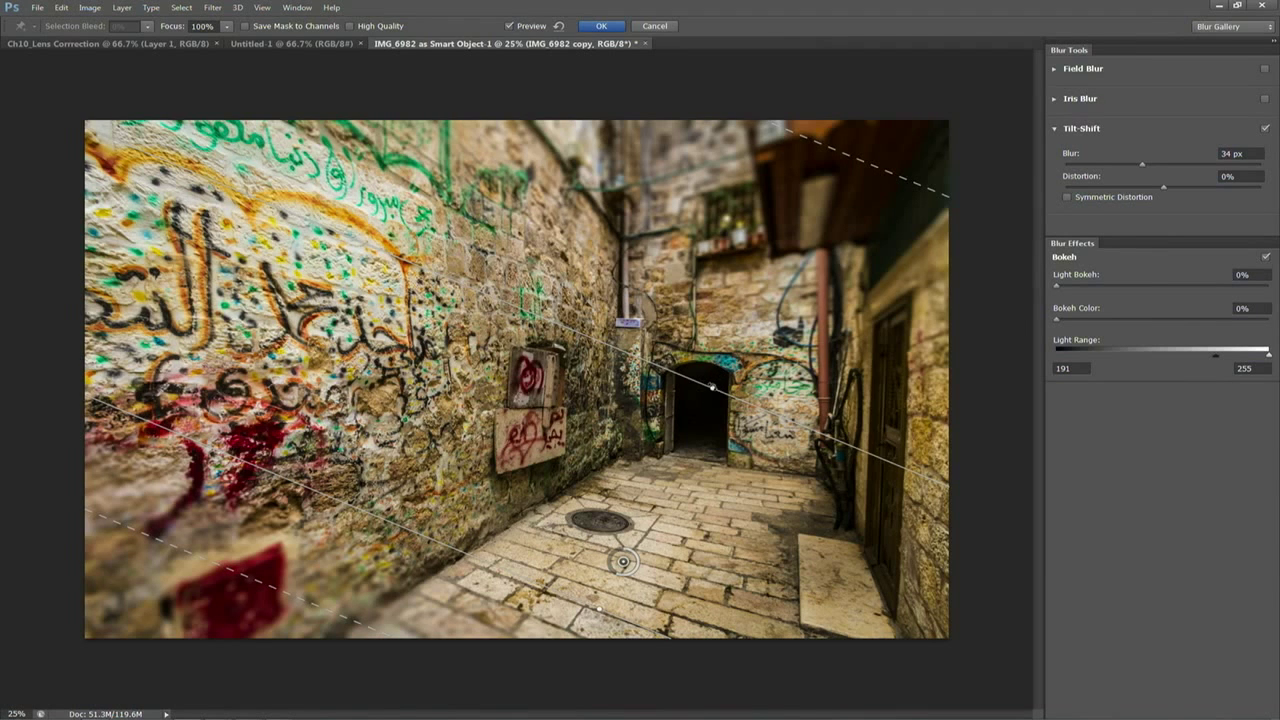
- Turn the band near-vertical, widen it left, move focus to the doorway, and disable Tilt-Shift
{"action": "left_click_drag", "start_coordinate": [713, 383], "coordinate": [875, 555]}
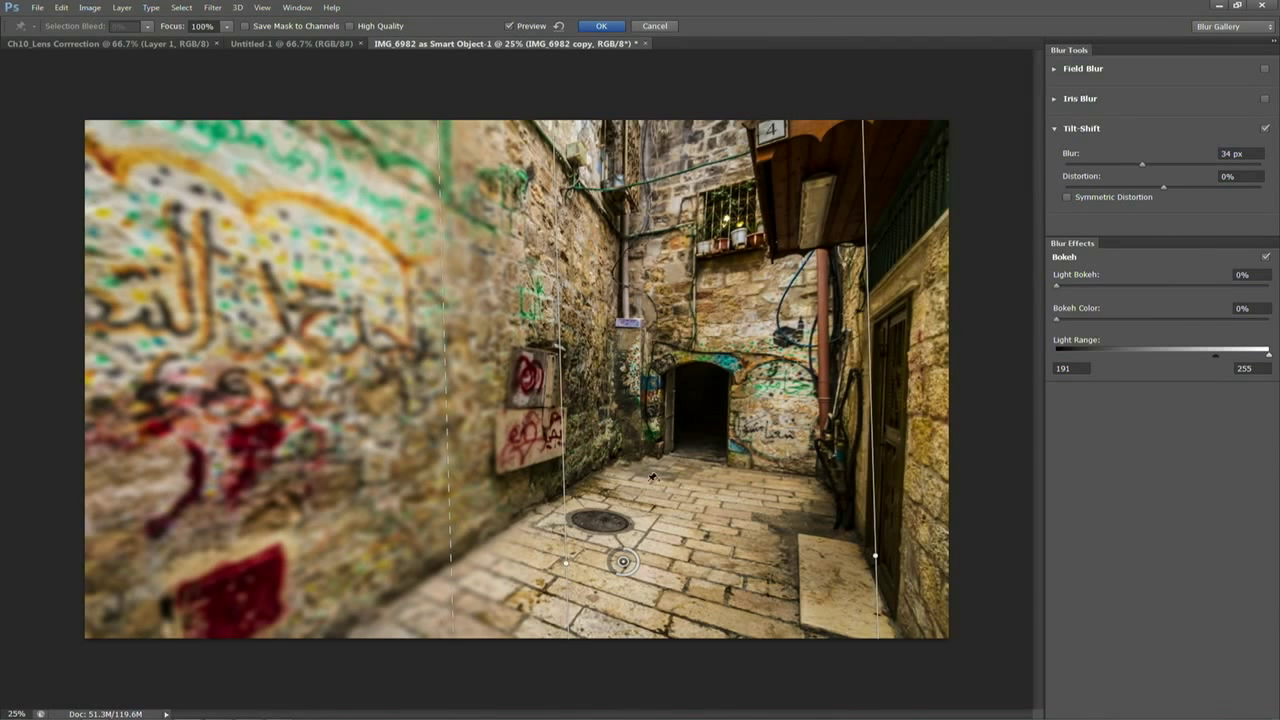
{"action": "left_click_drag", "start_coordinate": [443, 436], "coordinate": [197, 383]}
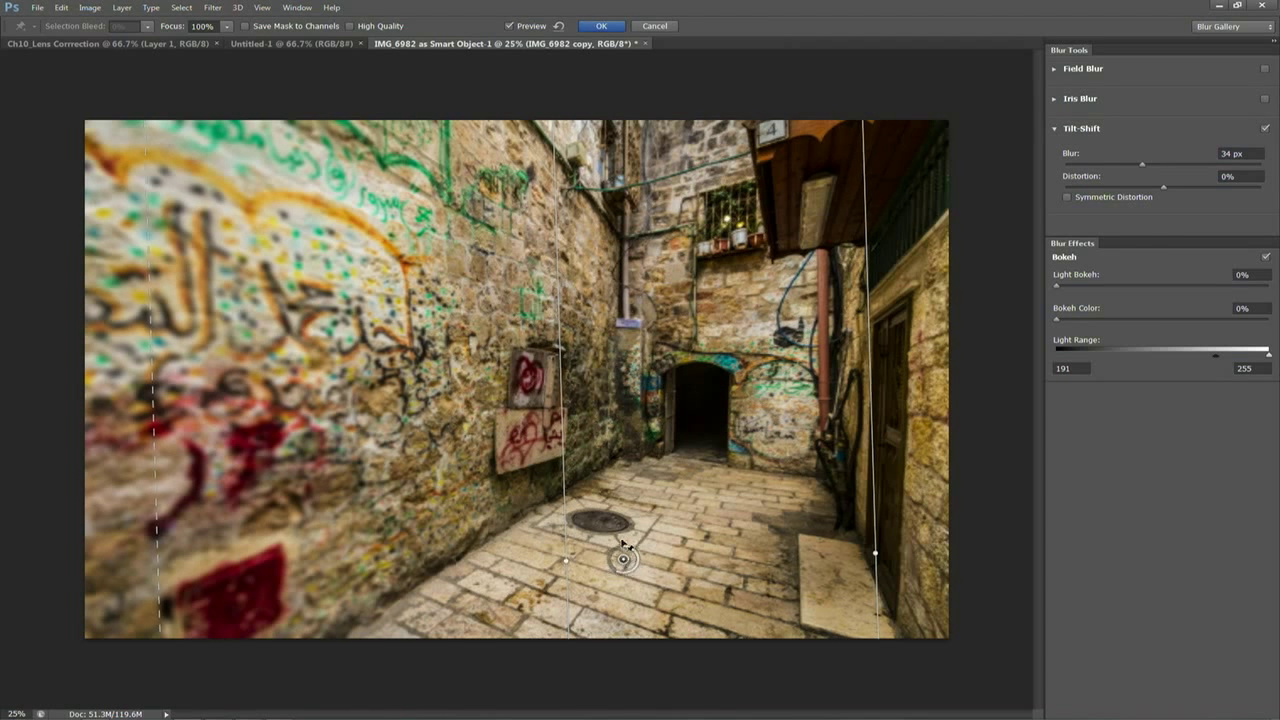
{"action": "left_click_drag", "start_coordinate": [623, 562], "coordinate": [622, 400]}
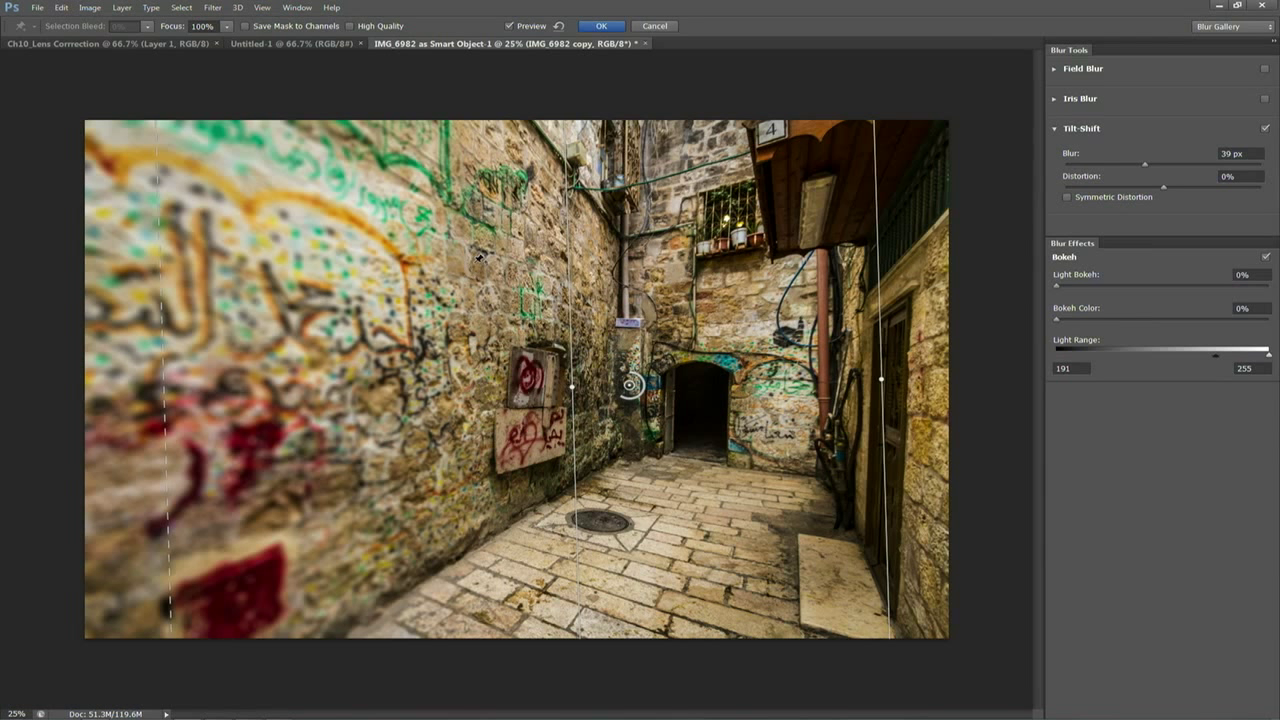
{"action": "left_click", "coordinate": [1264, 130]}
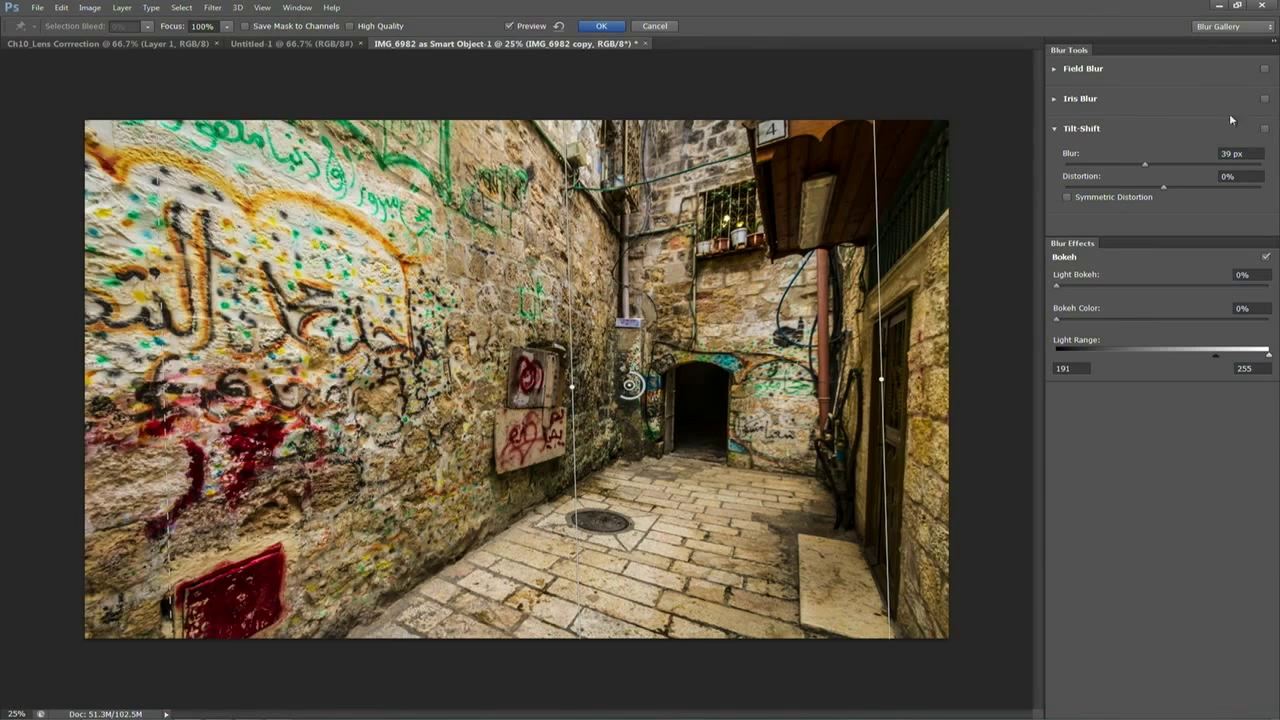
- Enable Field Blur with pins at the doorway, lower-right paving (reduced) and lower-left pavement (0 px)
{"action": "left_click", "coordinate": [1055, 72]}
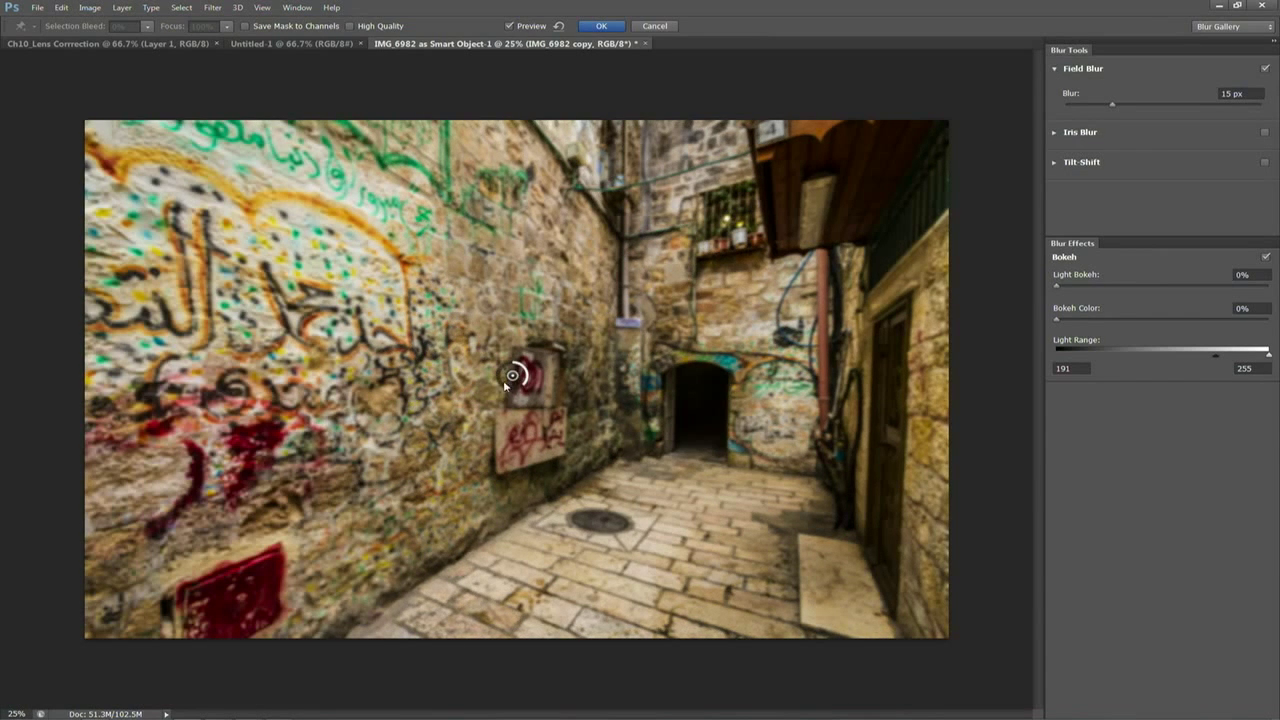
{"action": "left_click_drag", "start_coordinate": [513, 377], "coordinate": [713, 466]}
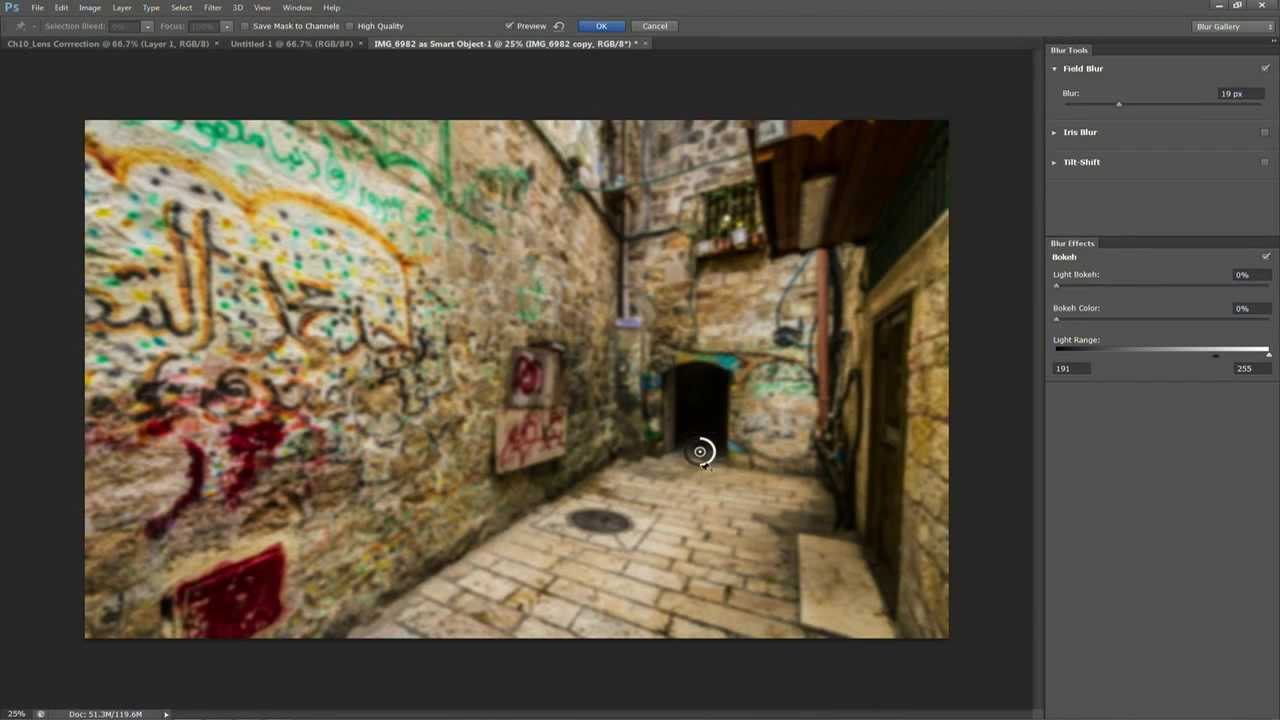
{"action": "left_click", "coordinate": [834, 613]}
{"action": "left_click_drag", "start_coordinate": [1109, 105], "coordinate": [1035, 109]}
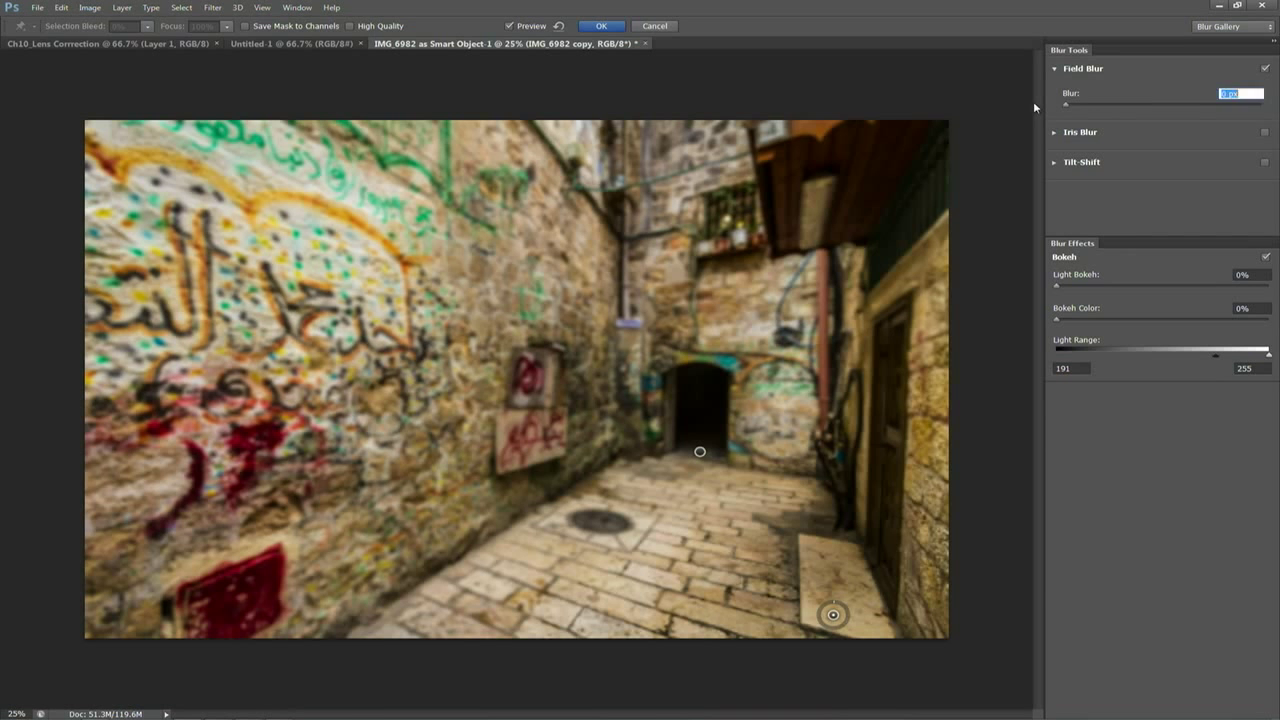
{"action": "left_click", "coordinate": [440, 561]}
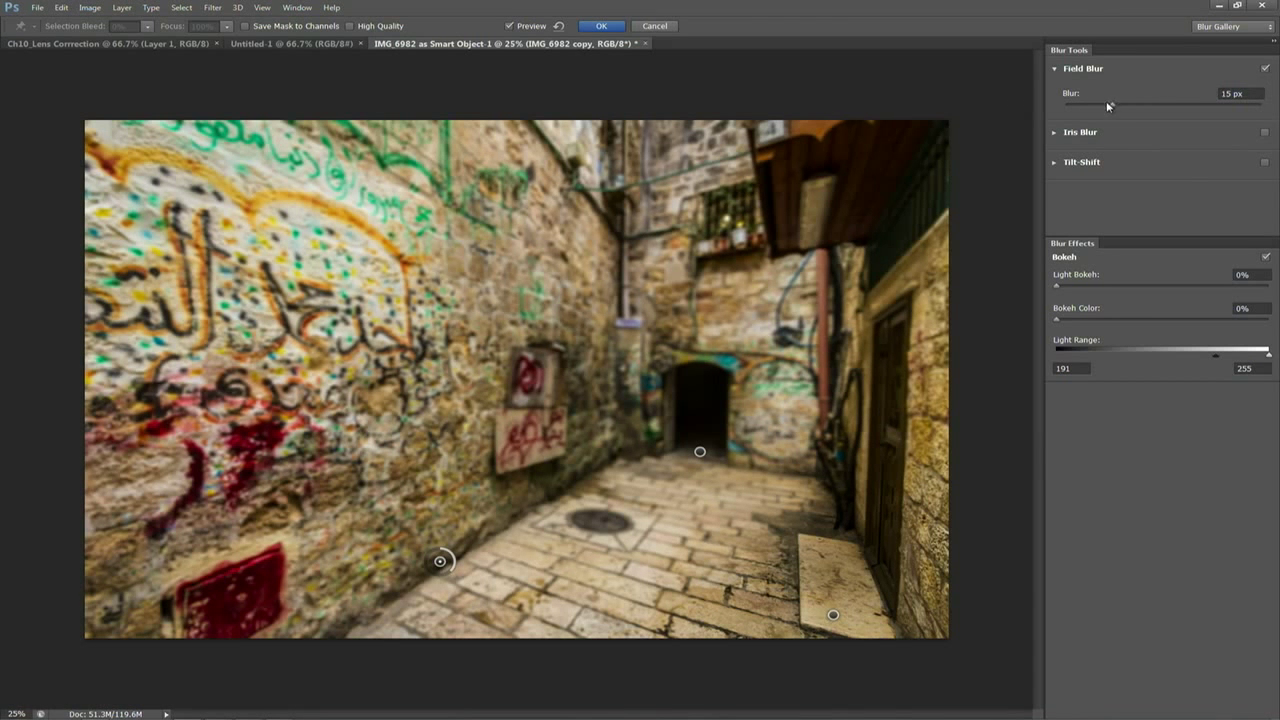
{"action": "left_click_drag", "start_coordinate": [1108, 106], "coordinate": [1023, 107]}
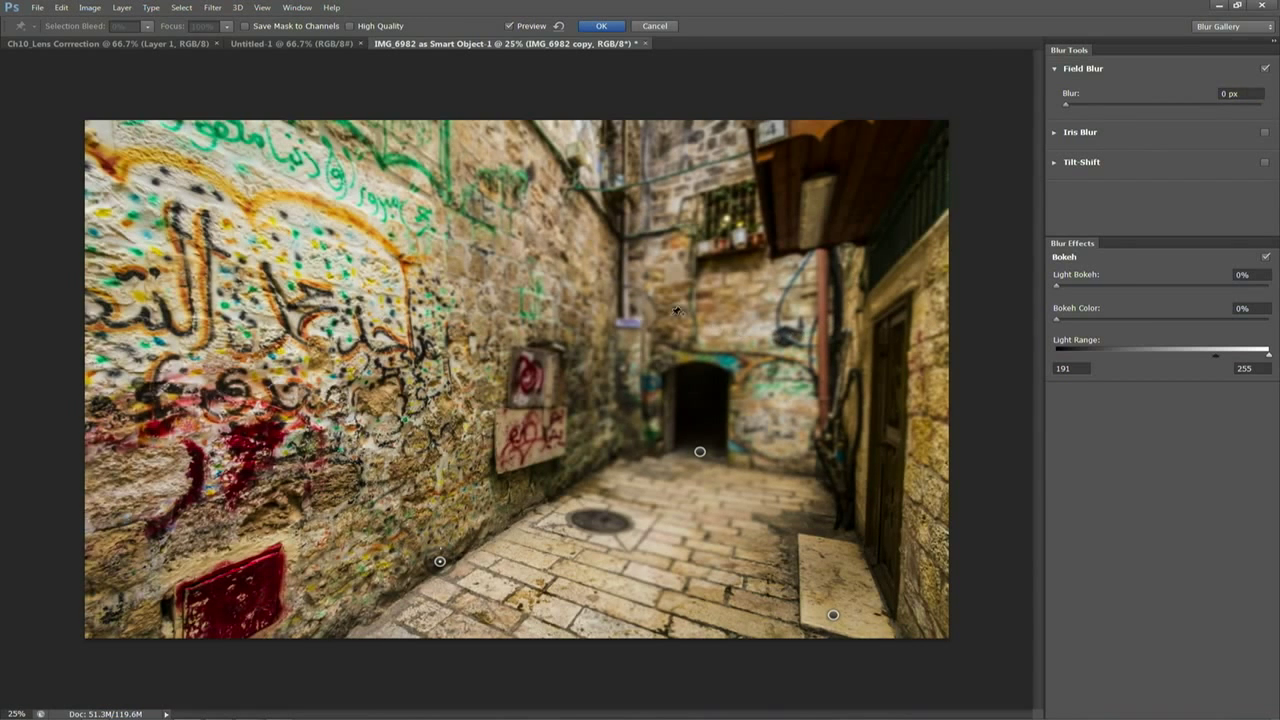
- Add field blur pins on the far wall and graffiti wall (5 px), right wall, and awning (4 px)
{"action": "left_click", "coordinate": [619, 289]}
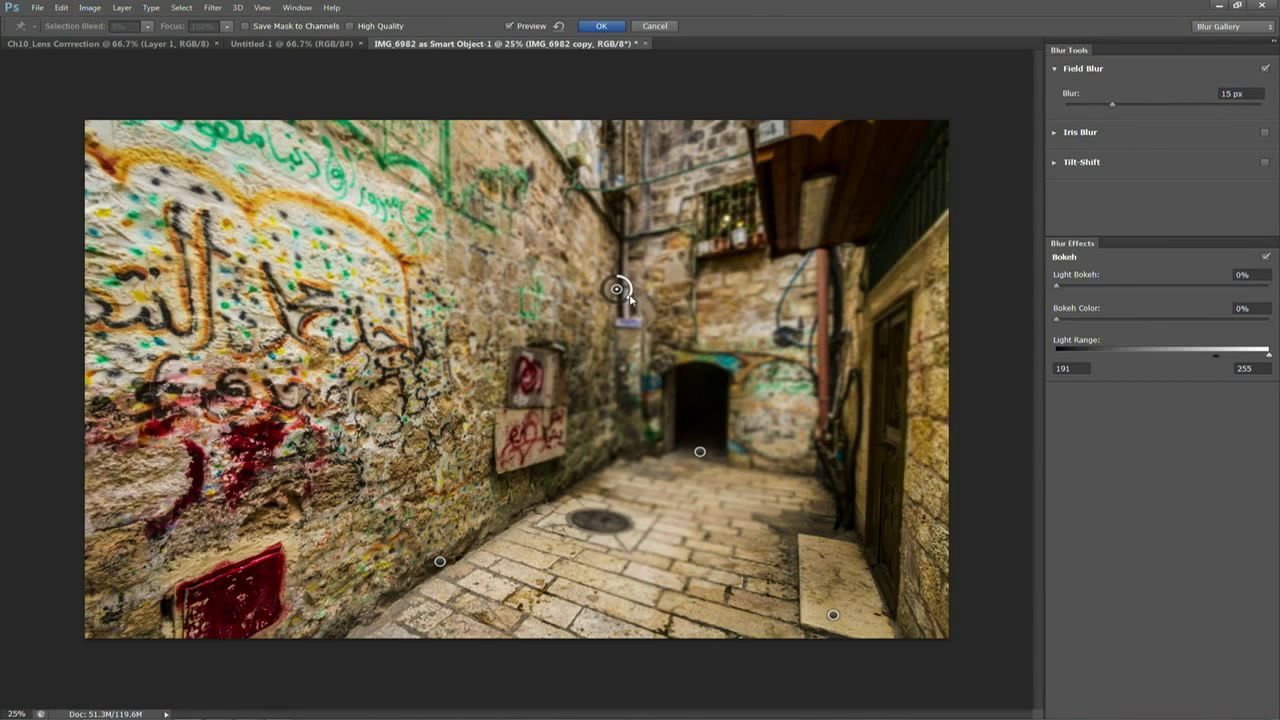
{"action": "left_click_drag", "start_coordinate": [630, 298], "coordinate": [618, 279]}
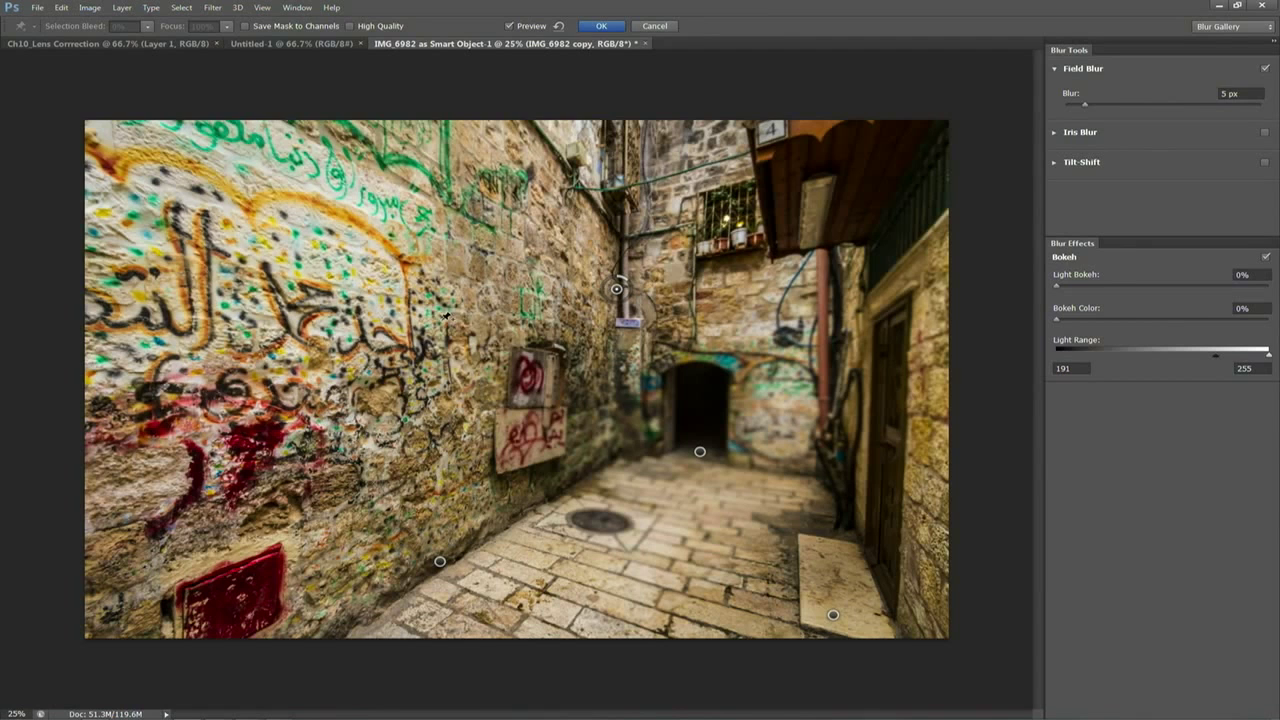
{"action": "left_click", "coordinate": [441, 320]}
{"action": "left_click_drag", "start_coordinate": [455, 328], "coordinate": [448, 300]}
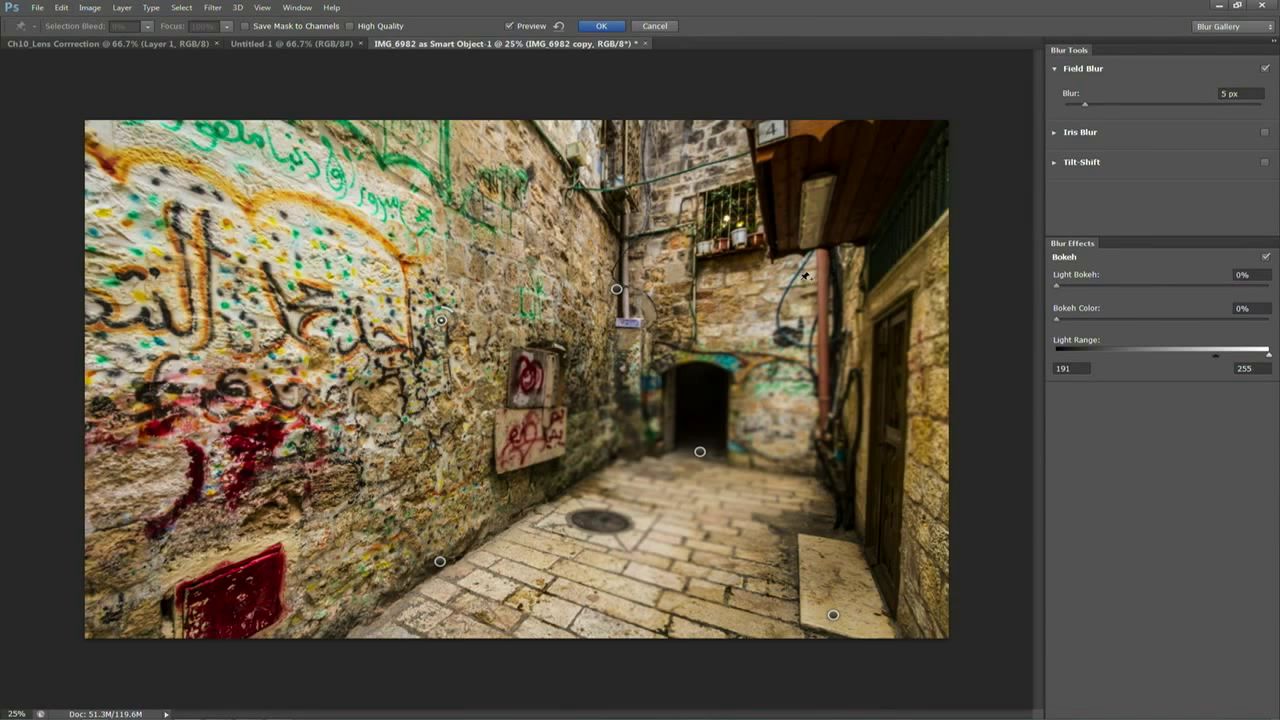
{"action": "left_click", "coordinate": [800, 280]}
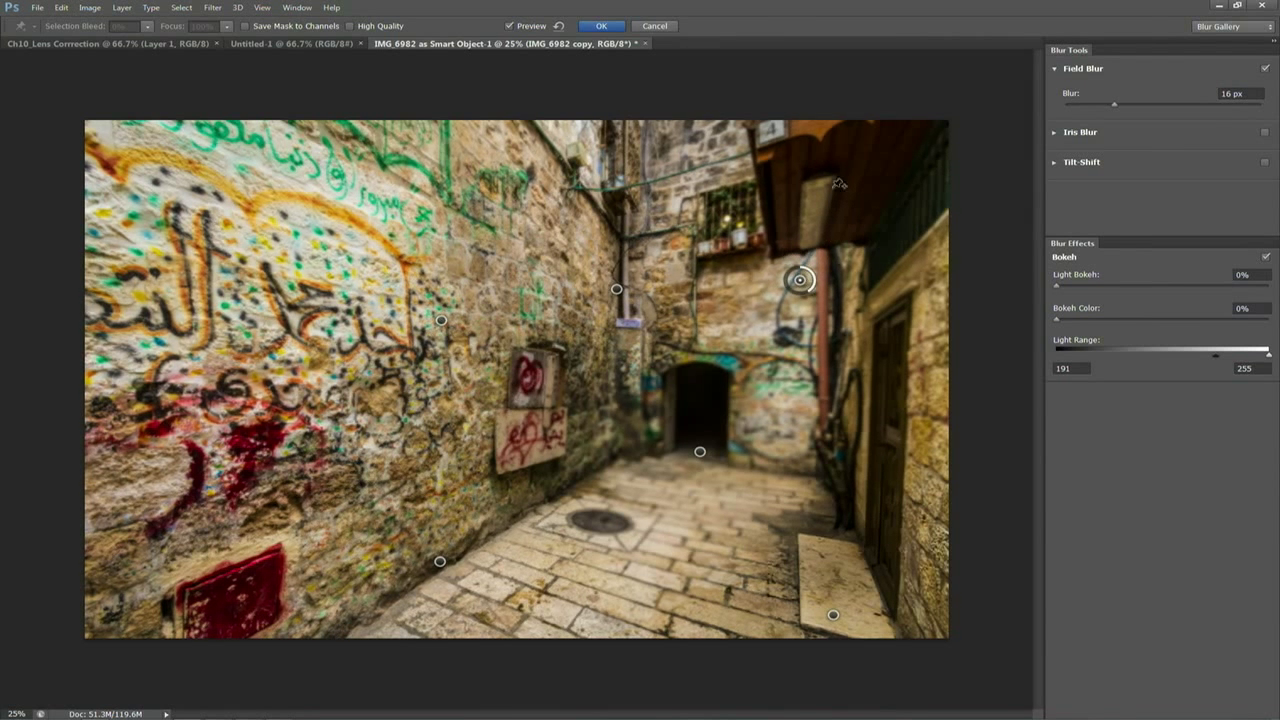
{"action": "left_click", "coordinate": [813, 148]}
{"action": "left_click_drag", "start_coordinate": [826, 160], "coordinate": [829, 122]}
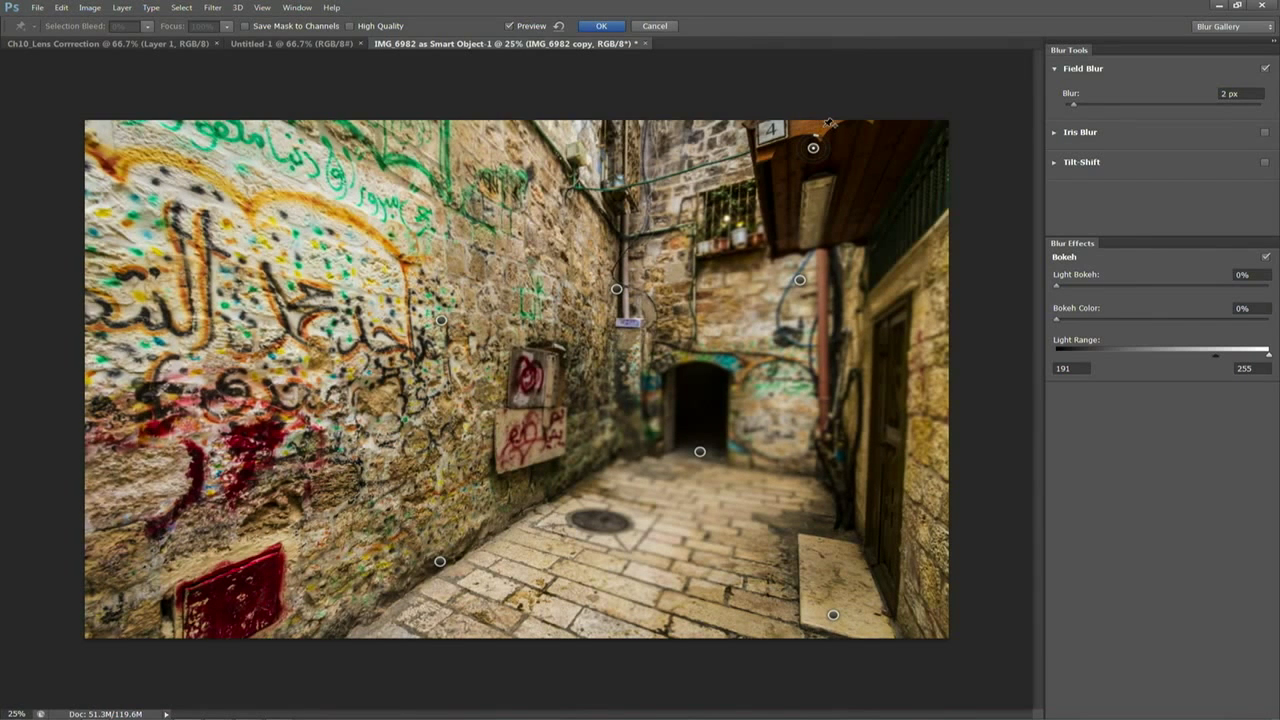
- Add an Iris Blur, stretching its ellipse wide and tall and extending the sharp area left over the graffiti
{"action": "left_click", "coordinate": [1055, 135]}
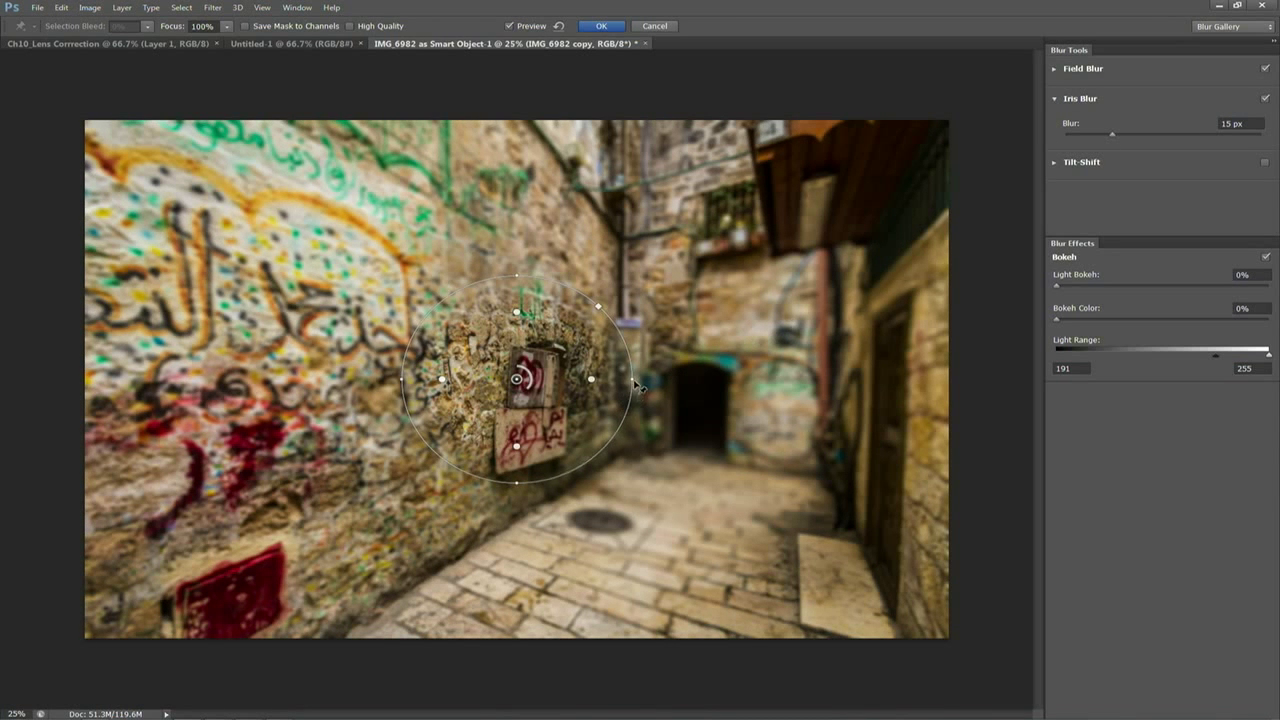
{"action": "left_click_drag", "start_coordinate": [632, 377], "coordinate": [967, 370]}
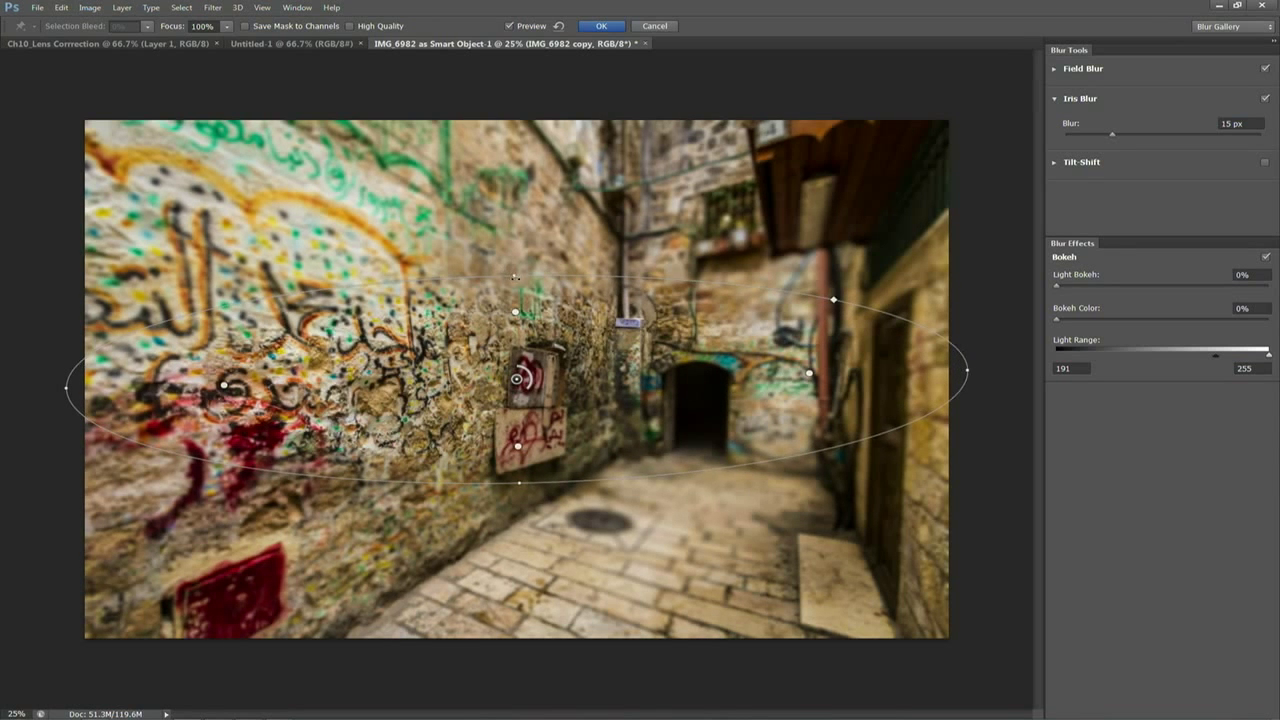
{"action": "left_click_drag", "start_coordinate": [515, 276], "coordinate": [523, 102]}
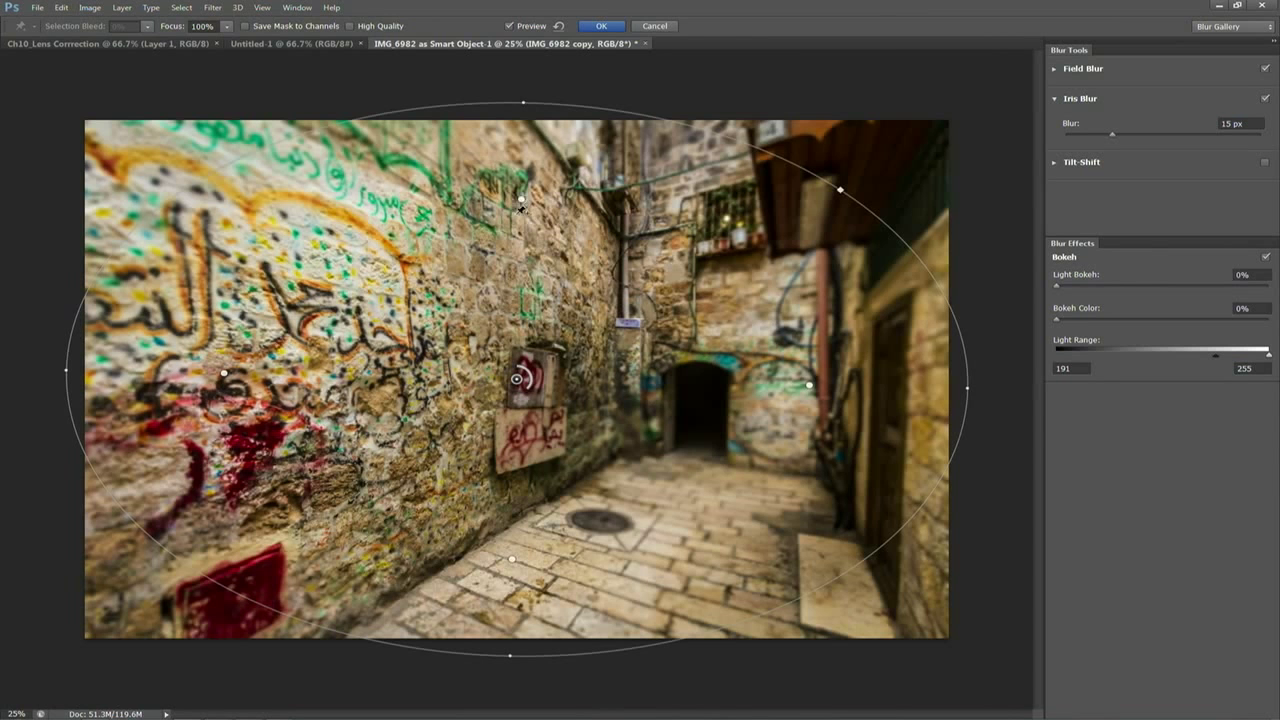
{"action": "left_click_drag", "start_coordinate": [521, 200], "coordinate": [540, 152]}
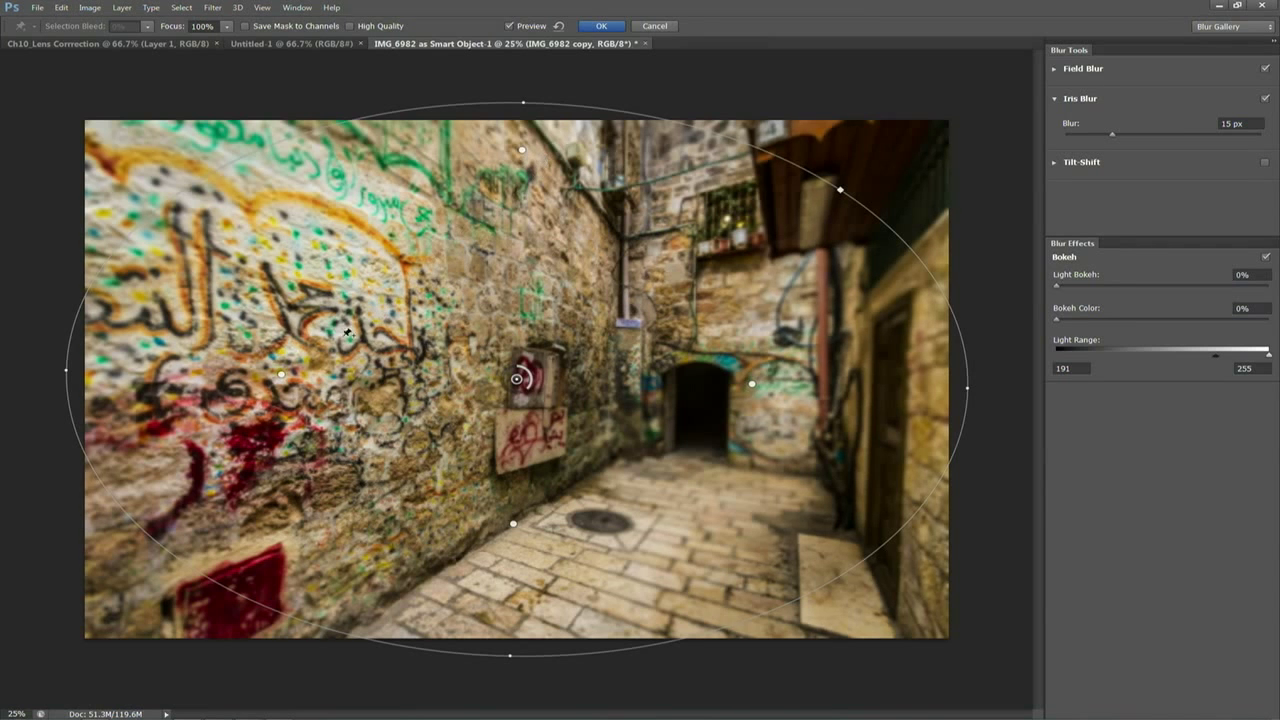
{"action": "left_click_drag", "start_coordinate": [284, 376], "coordinate": [186, 372]}
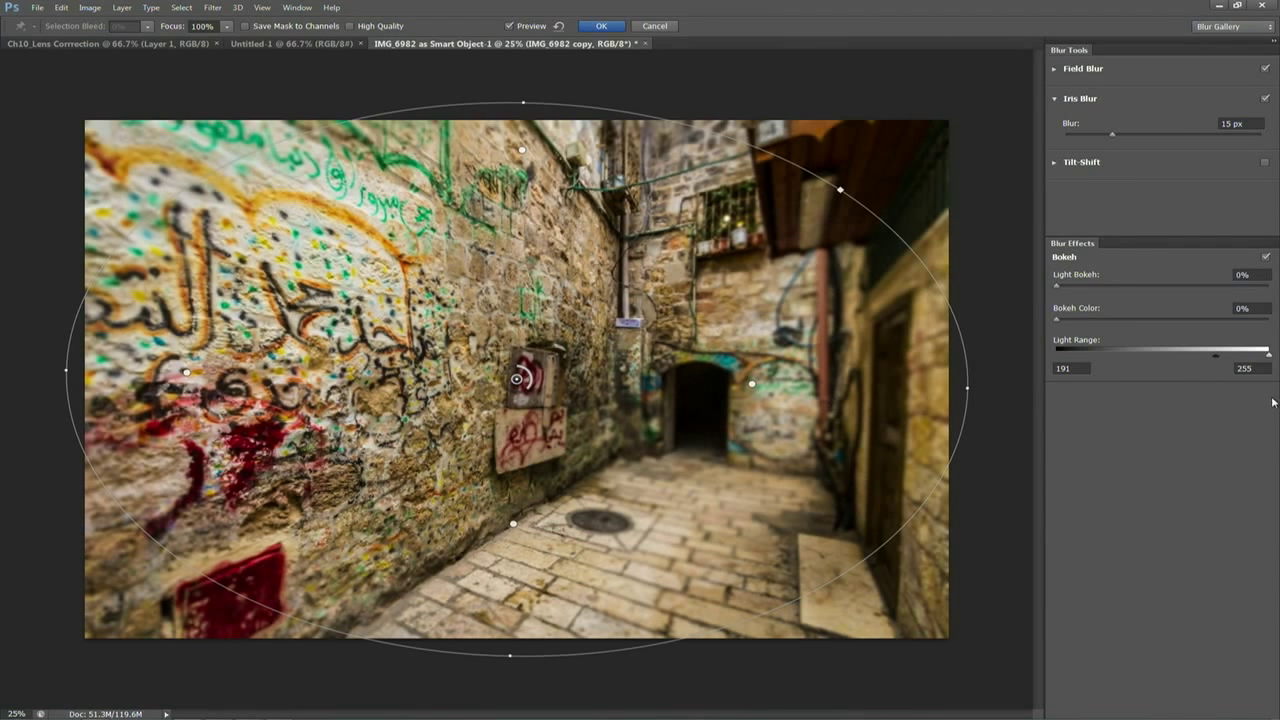
- Disable Iris Blur and apply the Blur Gallery with the mask saved to channels
{"action": "left_click", "coordinate": [1266, 99]}
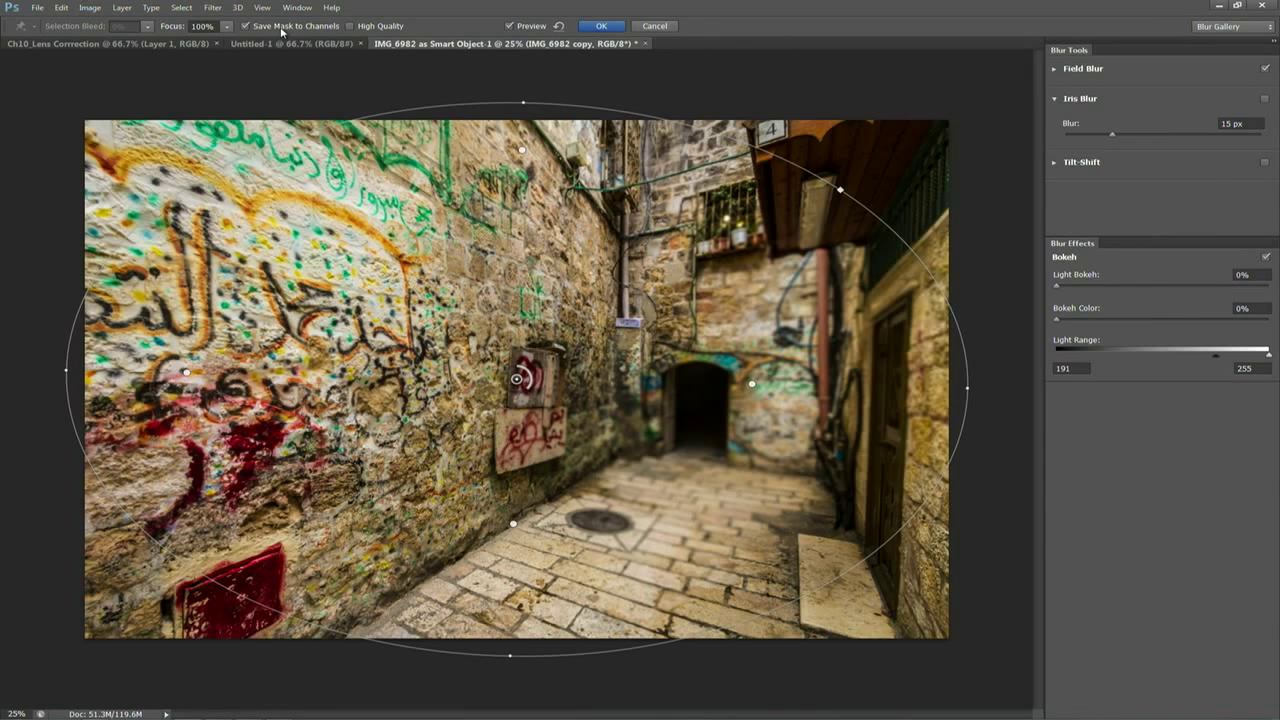
{"action": "left_click", "coordinate": [603, 26]}
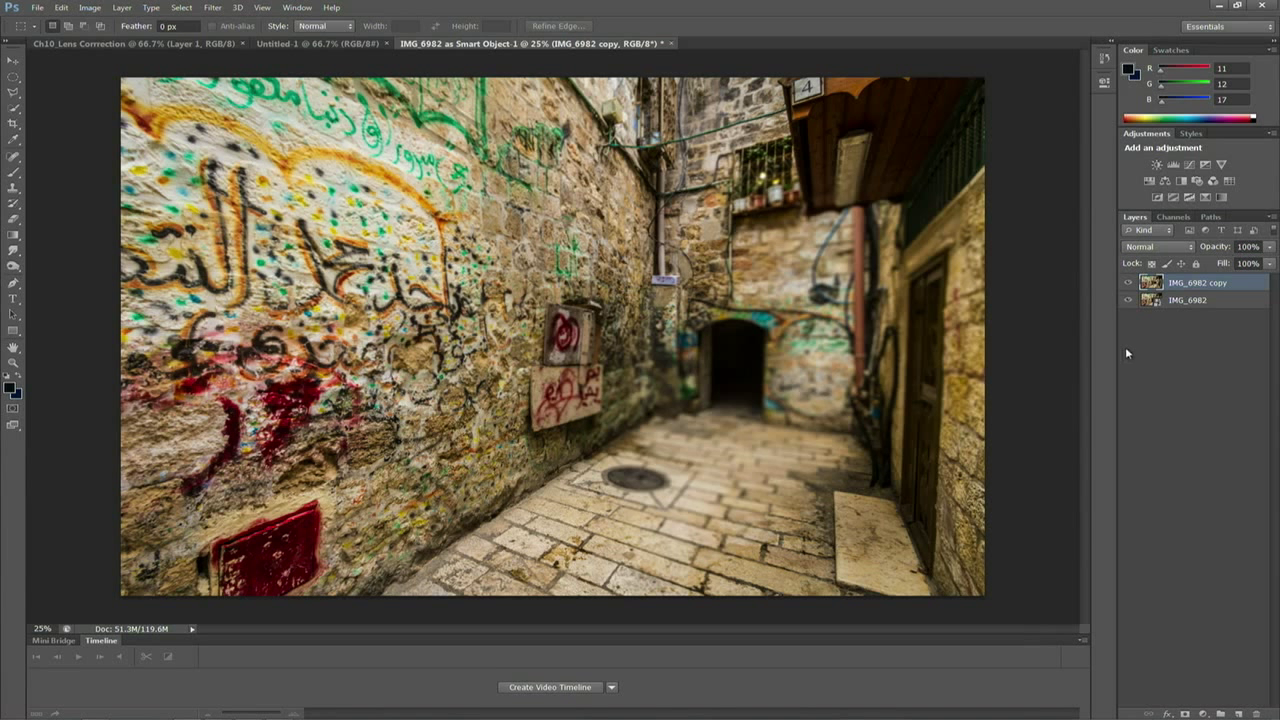
- In the Channels panel, view the Blur Mask alone and as an overlay on RGB, then hide it
{"action": "left_click", "coordinate": [1173, 216]}
{"action": "left_click", "coordinate": [1124, 231]}
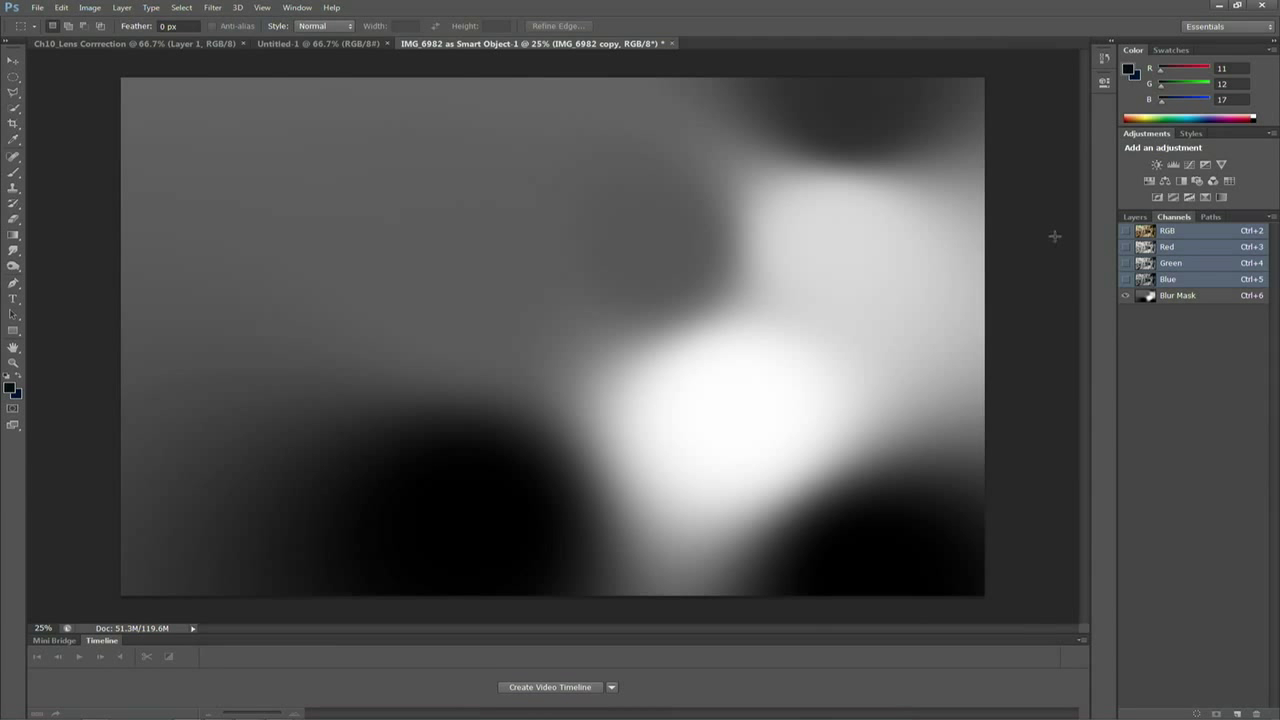
{"action": "left_click", "coordinate": [1124, 231]}
{"action": "left_click", "coordinate": [1135, 218]}
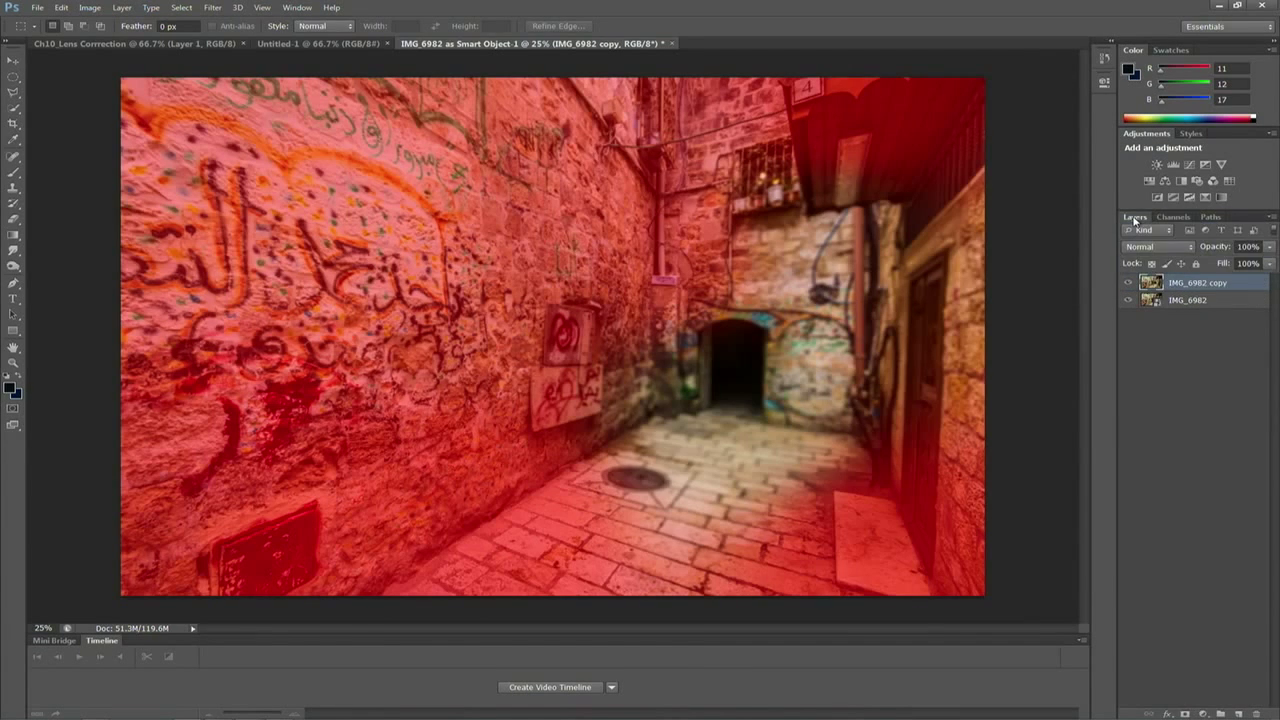
{"action": "left_click", "coordinate": [1206, 217]}
{"action": "left_click", "coordinate": [1184, 217]}
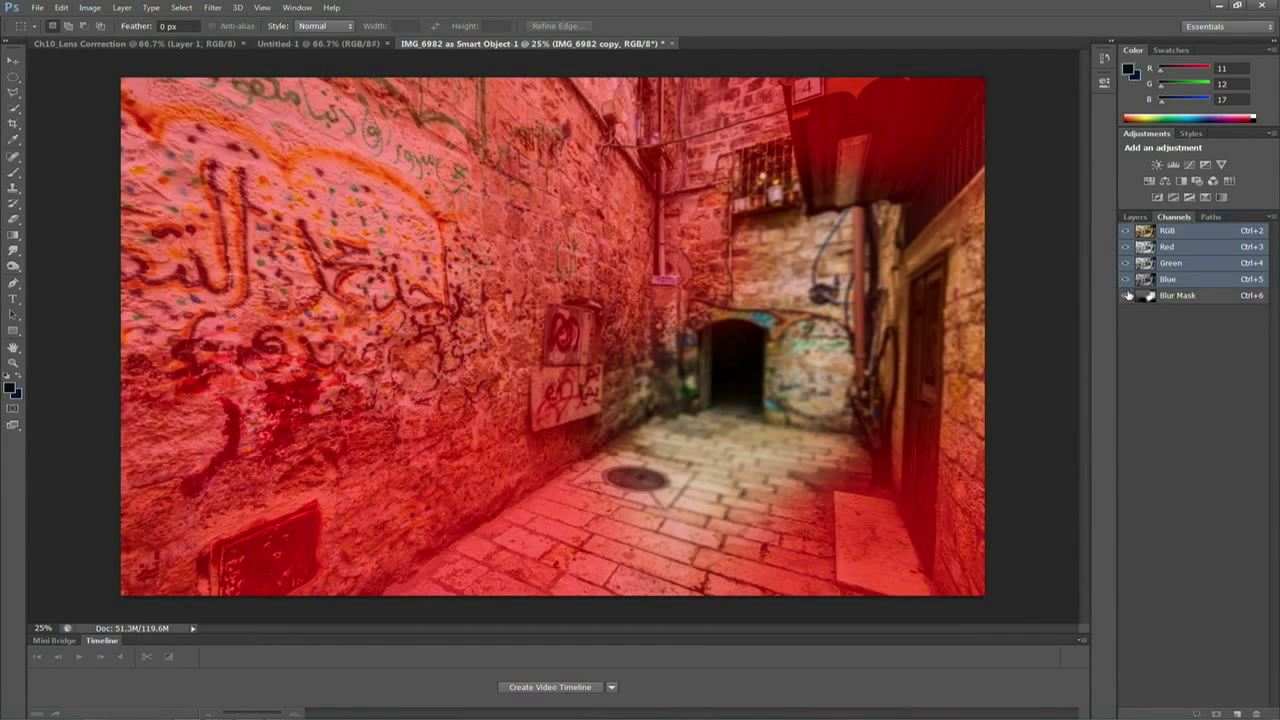
{"action": "left_click", "coordinate": [1125, 296]}
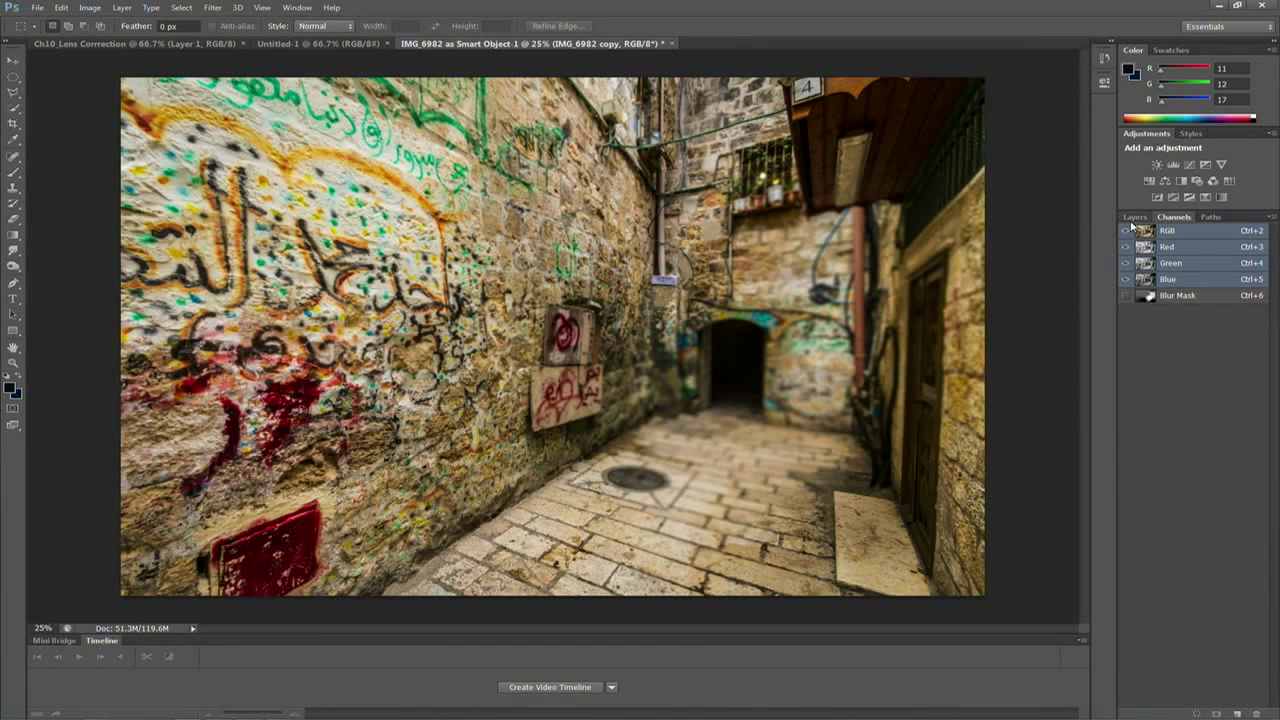